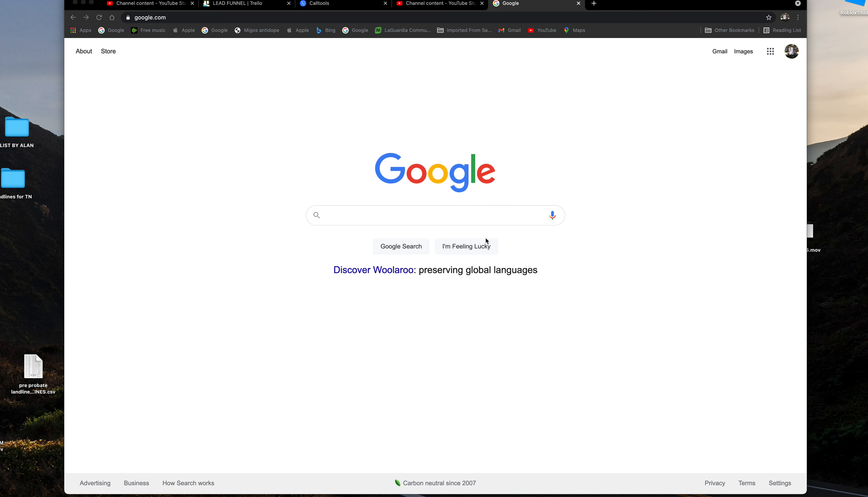
Search Google for trello.com and open the official Trello website result.
click(356, 217)
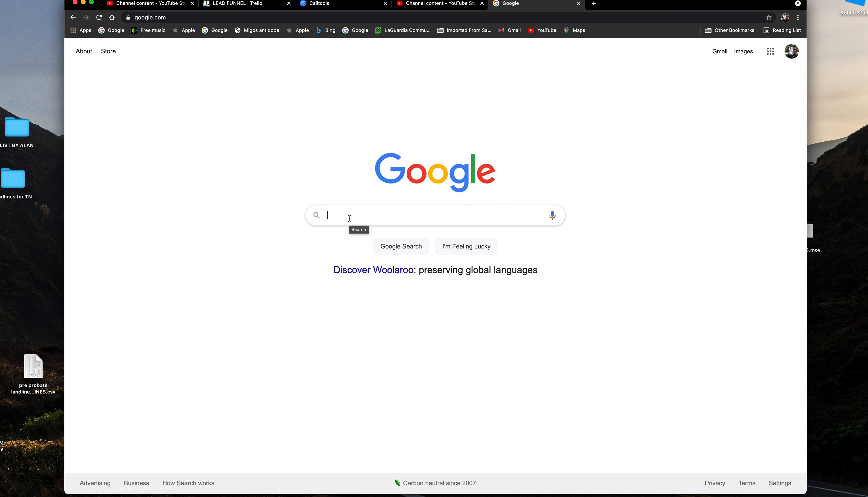
text(tre)
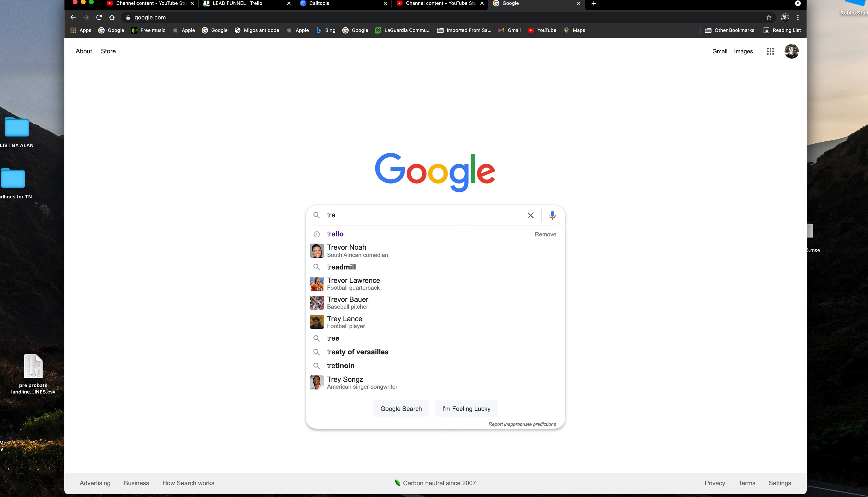
text(llo.com)
key(Return)
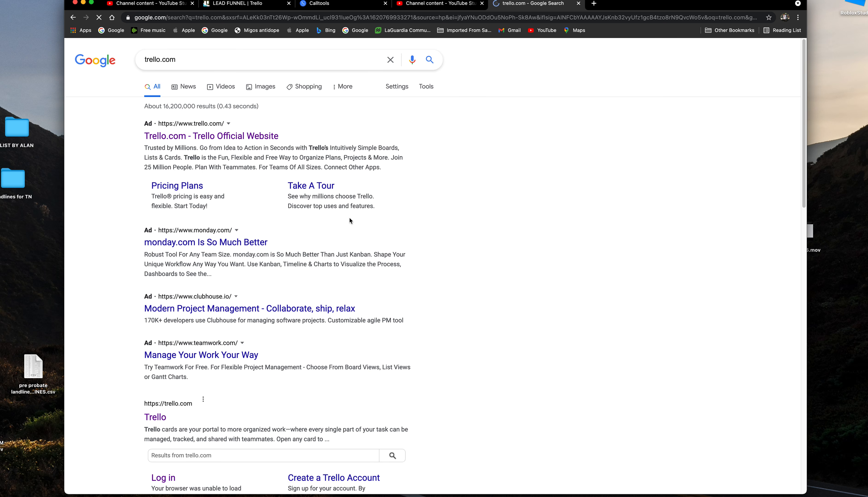
click(107, 139)
drag(107, 139, 296, 136)
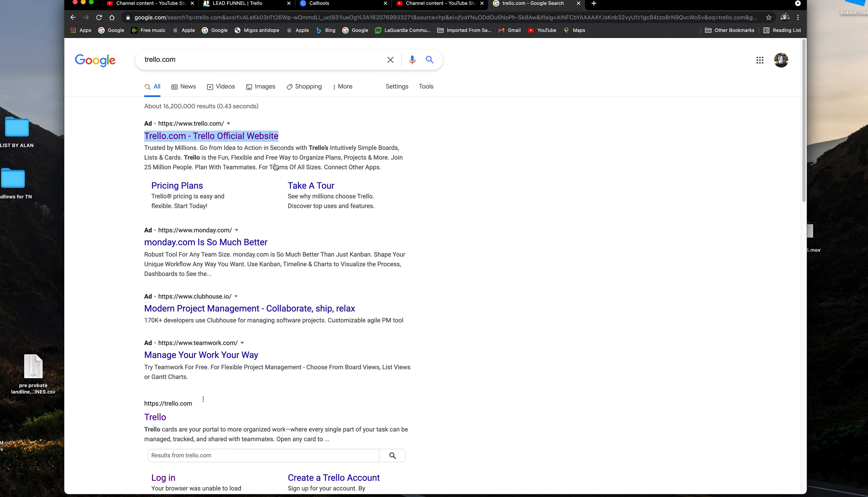
click(208, 145)
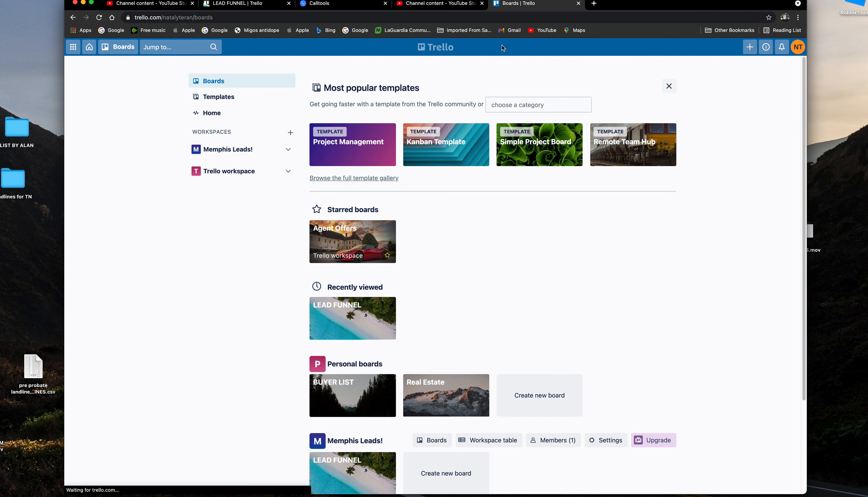
Switch to the LEAD FUNNEL board with its Qualify more, HOT, WARM, COLD, LOST and In the future lists.
click(236, 3)
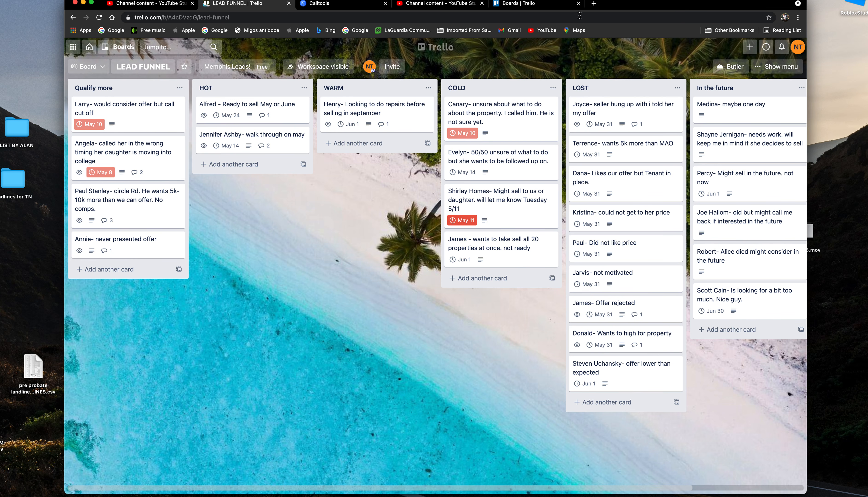
Load podio.com in a new tab and open the company's real-estate workspace.
click(592, 5)
text(podio.com)
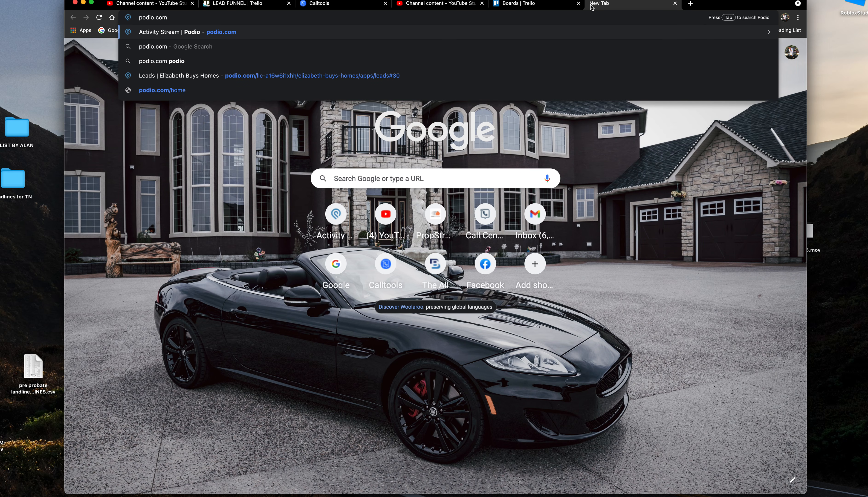
key(Return)
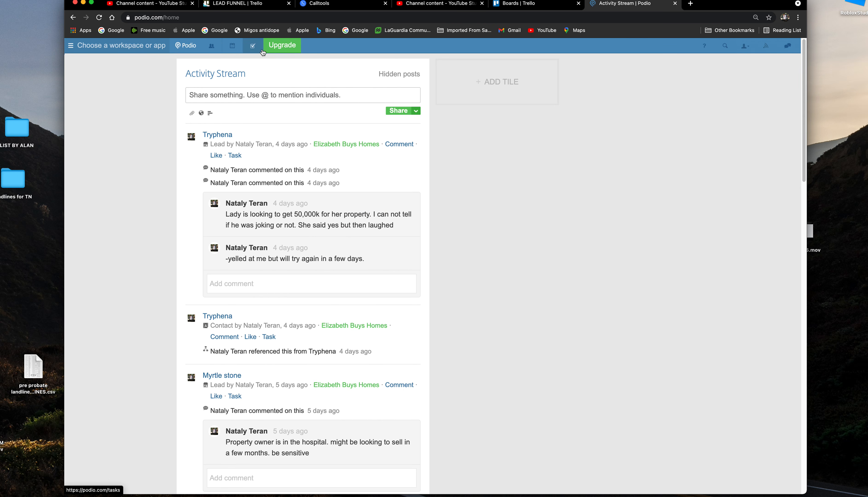
click(75, 48)
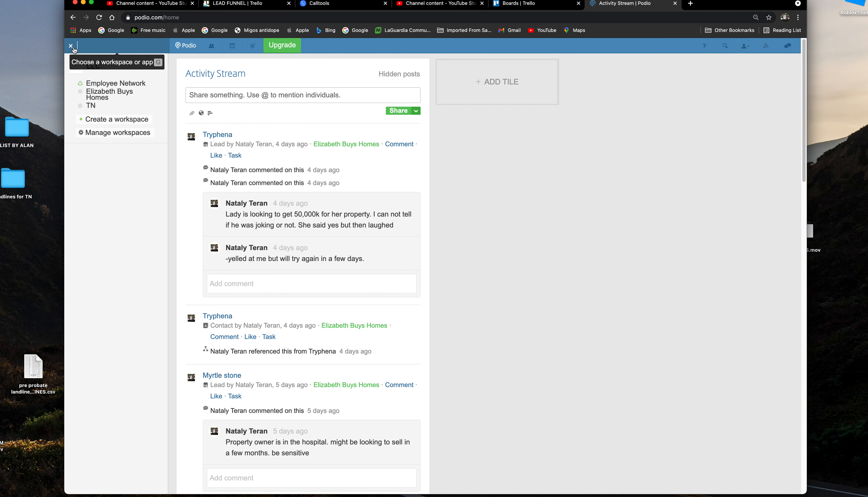
click(96, 97)
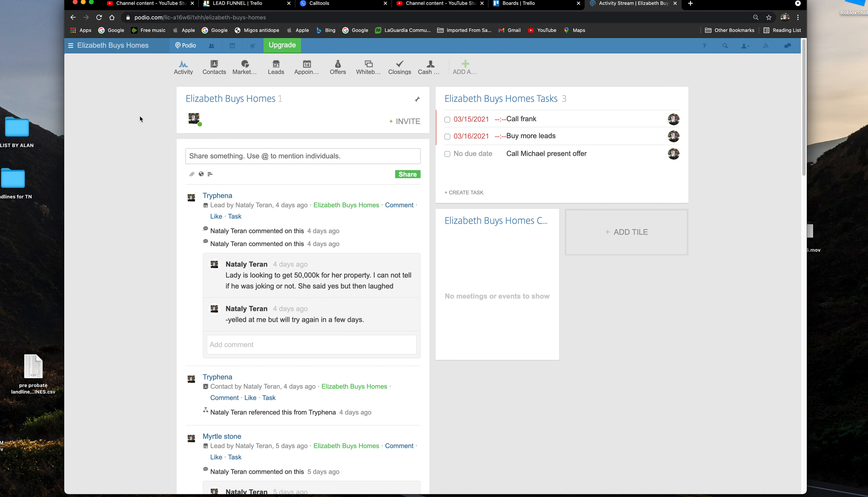
View the Leads and Contacts apps, then return to the Trello LEAD FUNNEL board.
click(276, 66)
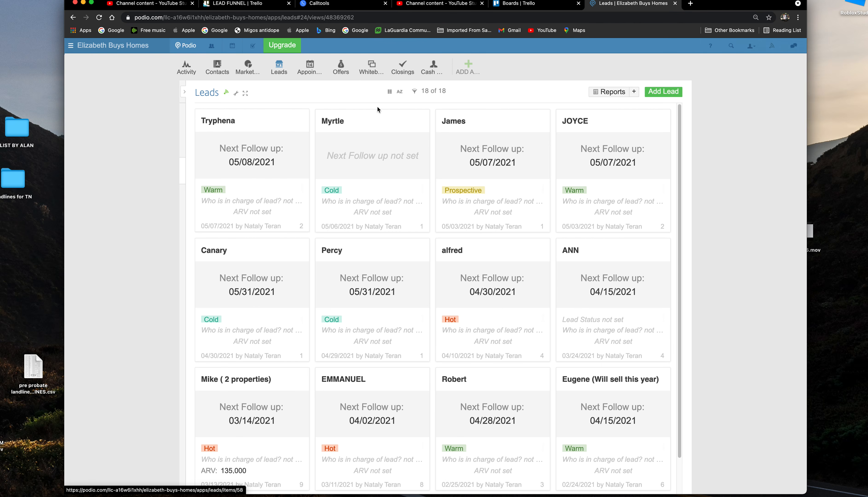
click(217, 66)
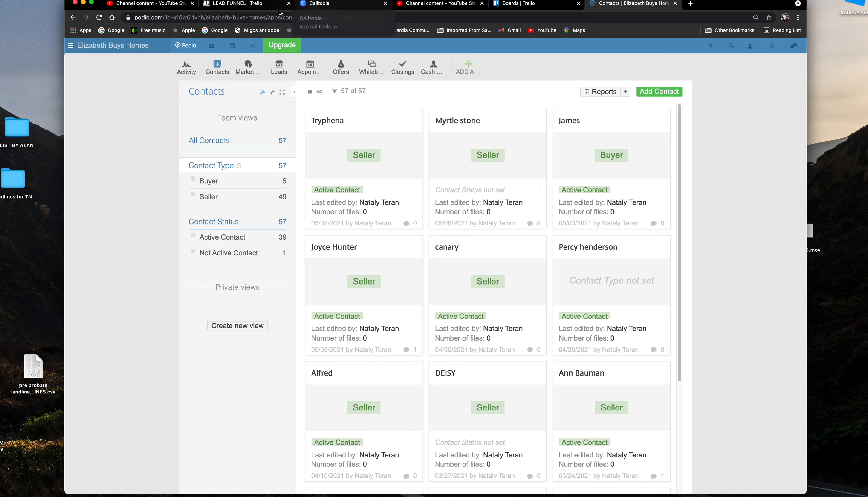
click(262, 4)
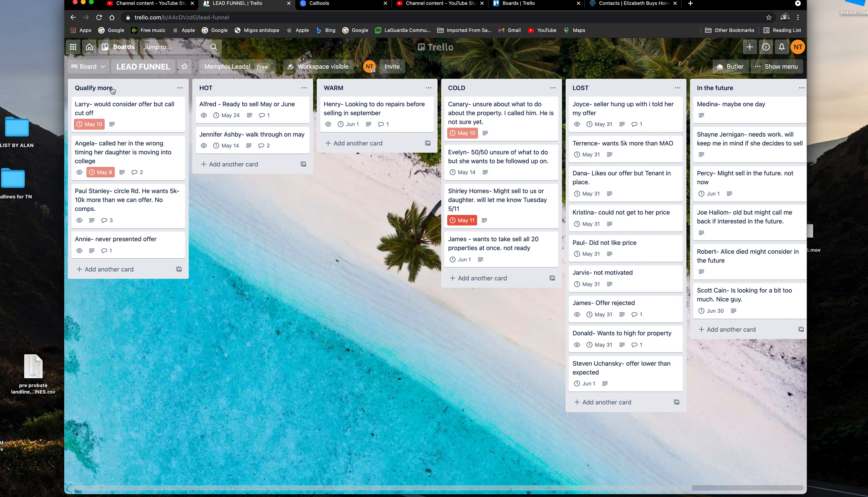
Peek at the Atlassian product switcher and the board view options, closing both.
click(73, 47)
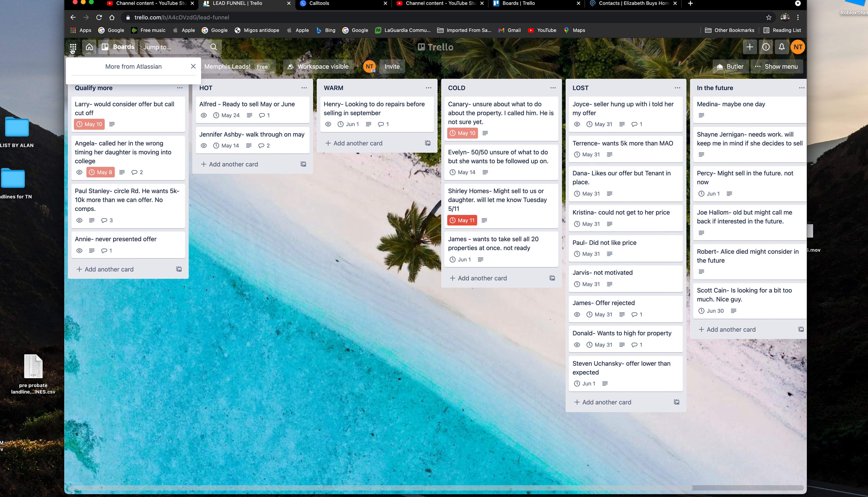
click(192, 67)
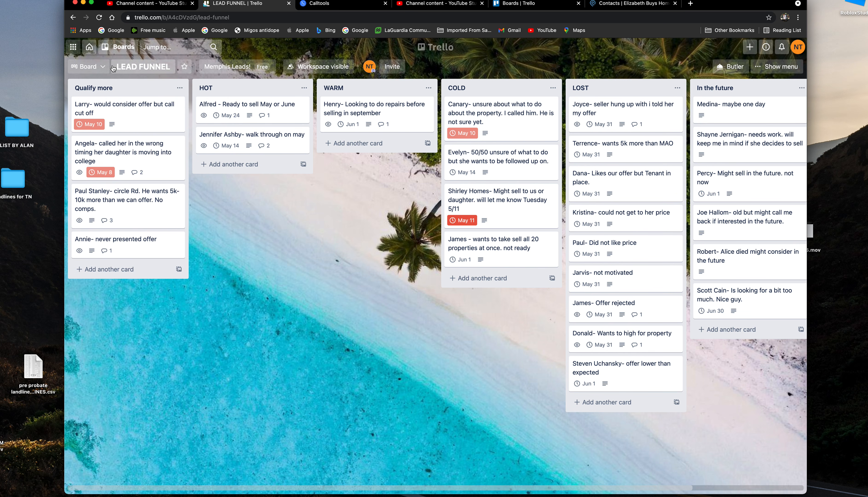
click(93, 68)
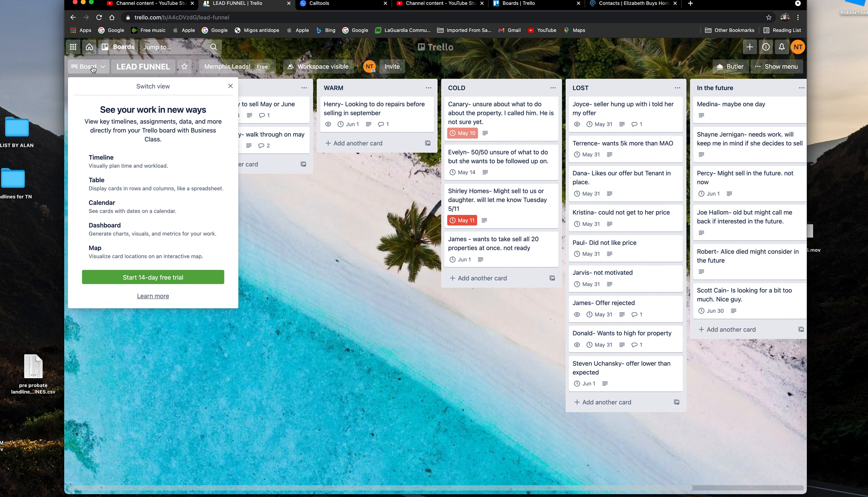
click(230, 86)
Go to the all-boards overview and look through the templates and boards.
click(119, 47)
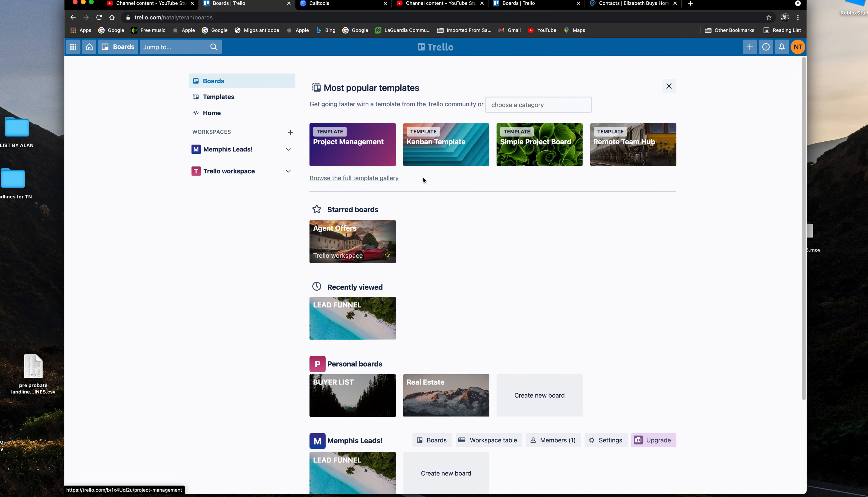
scroll(416, 280, down, 3)
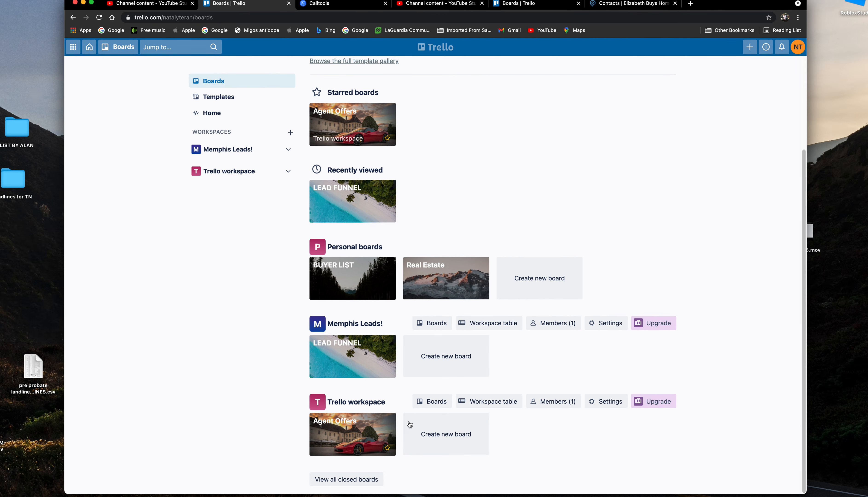
scroll(356, 315, up, 1)
scroll(357, 317, up, 2)
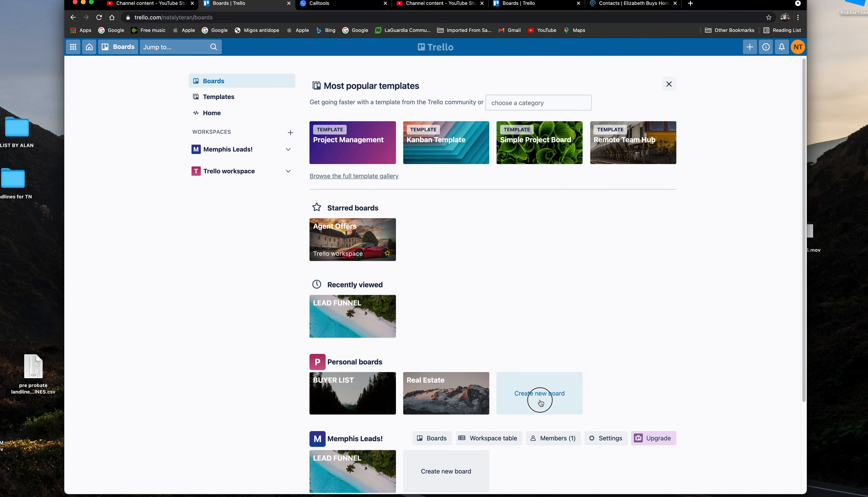
Create a new board named YOUTUBE LEADS in the Memphis Leads! workspace.
click(540, 321)
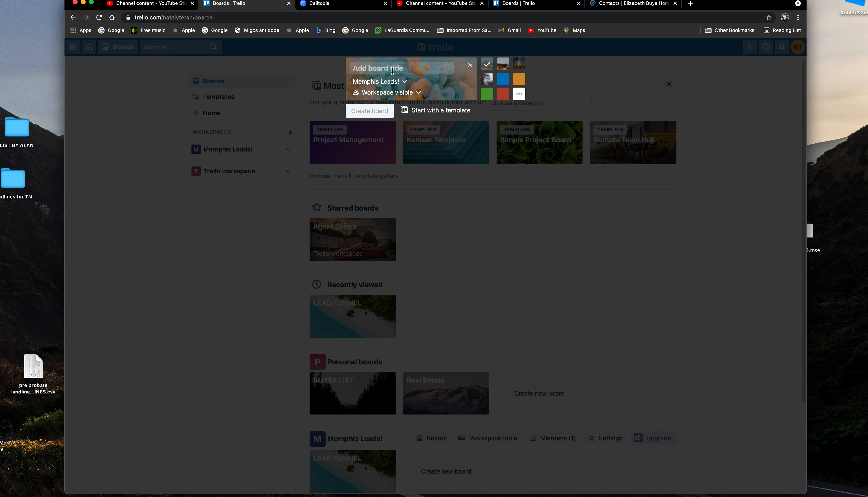
text(YOUTUBE)
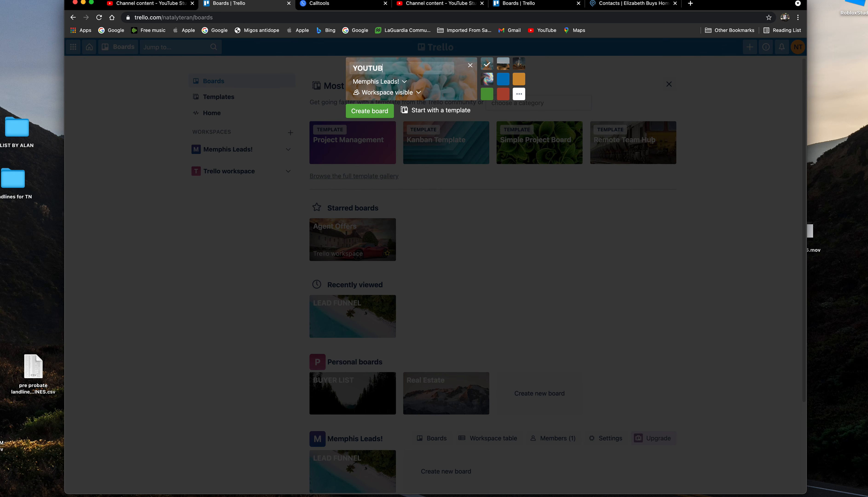
text( LEADS)
key(Return)
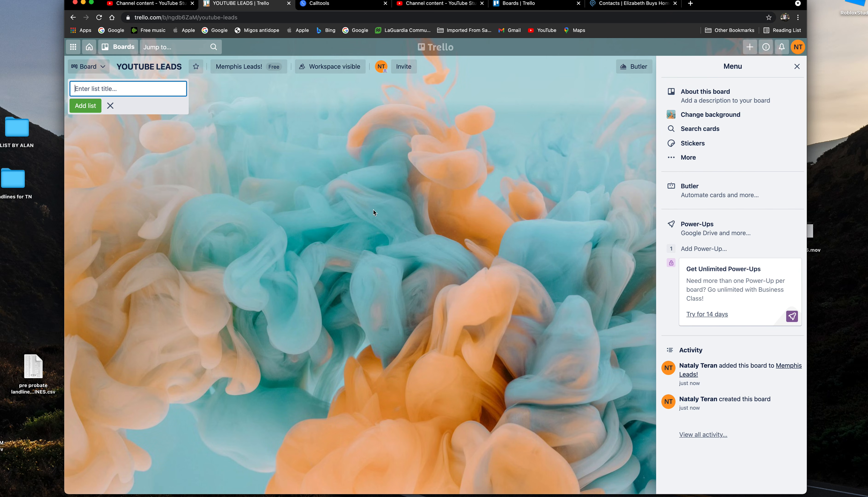
Close the board menu and add the HOT LEADS, cold leads and DEAD LEADS lists.
click(797, 66)
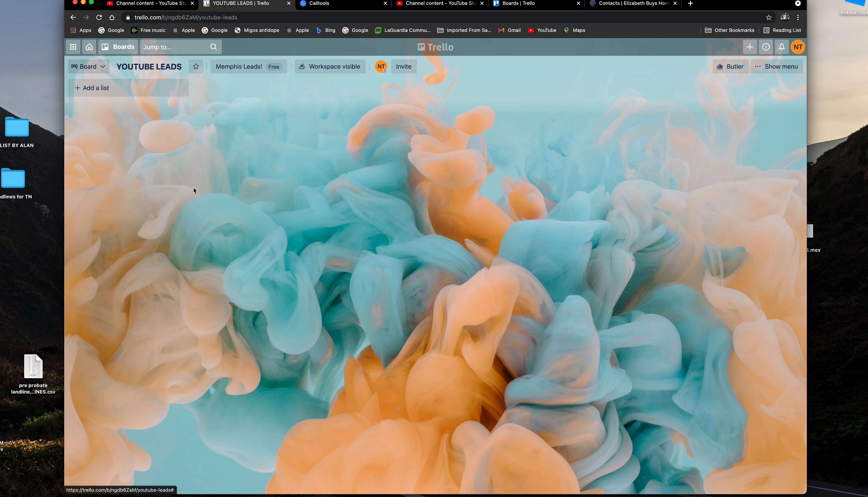
click(158, 88)
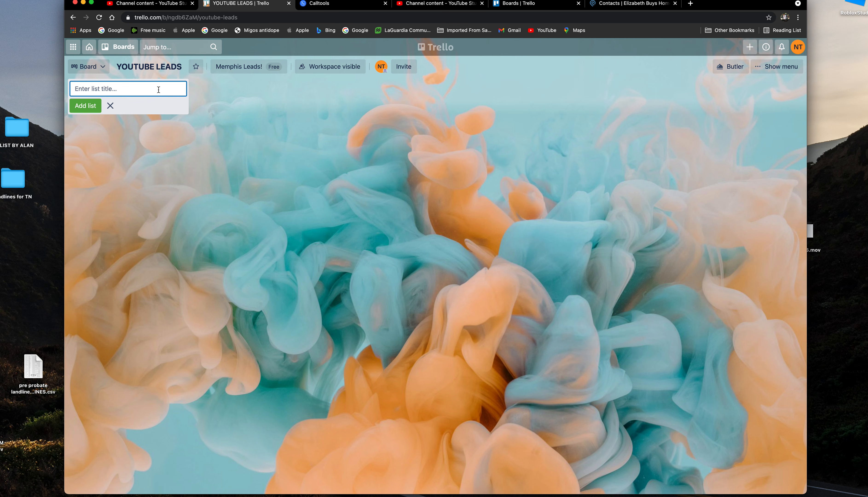
text(ho)
key(BackSpace)
key(BackSpace)
text(HOT LEADS)
click(92, 106)
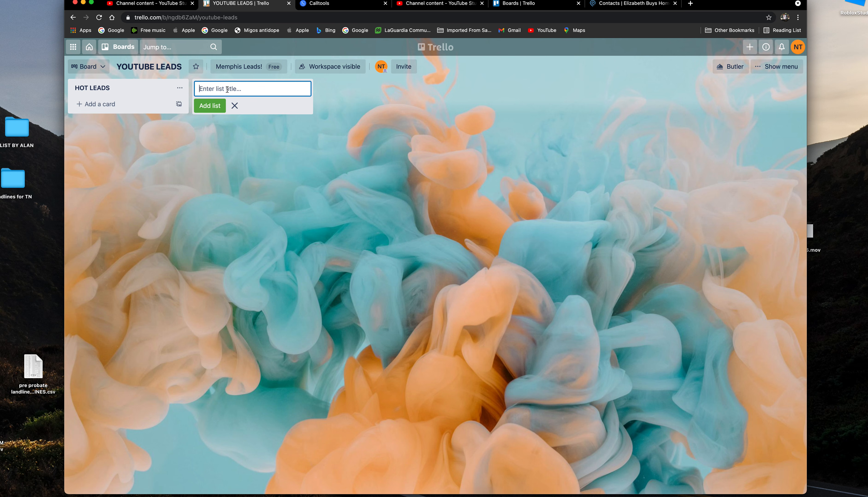
text(cold leads)
click(223, 104)
text(DEAD LEAD)
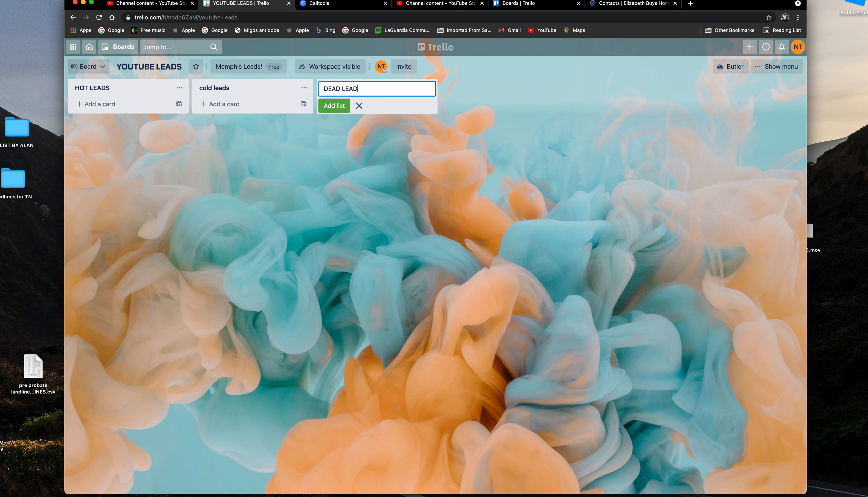
text(S)
click(335, 105)
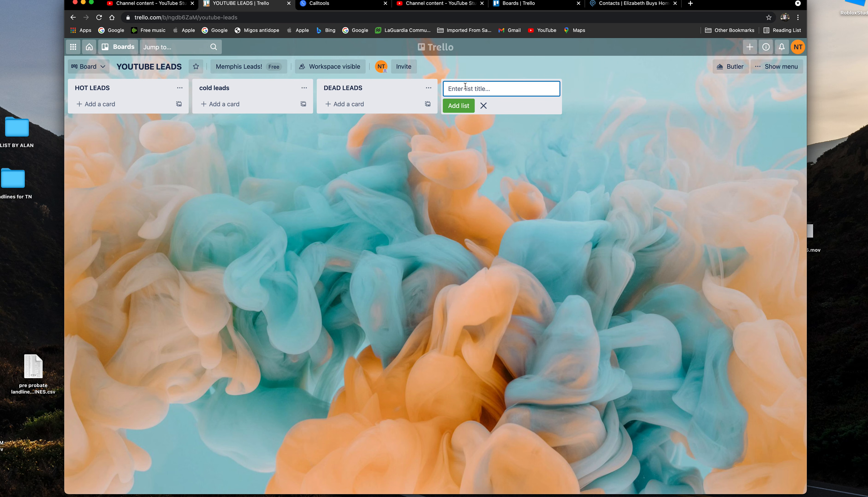
Add FOLLOW UP and incoming leads lists, moving incoming leads to the first position.
text(fo)
key(BackSpace)
text(FPLLOW THE F)
click(459, 106)
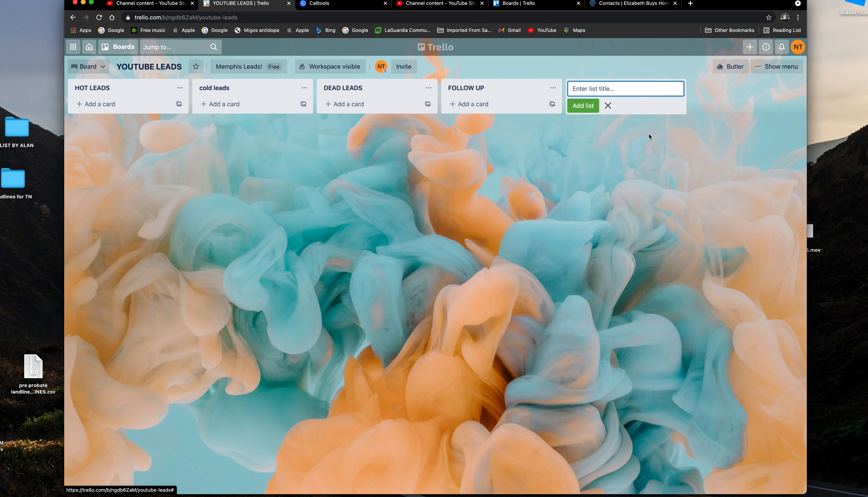
text(incoming leads)
click(590, 104)
drag(658, 89, 103, 91)
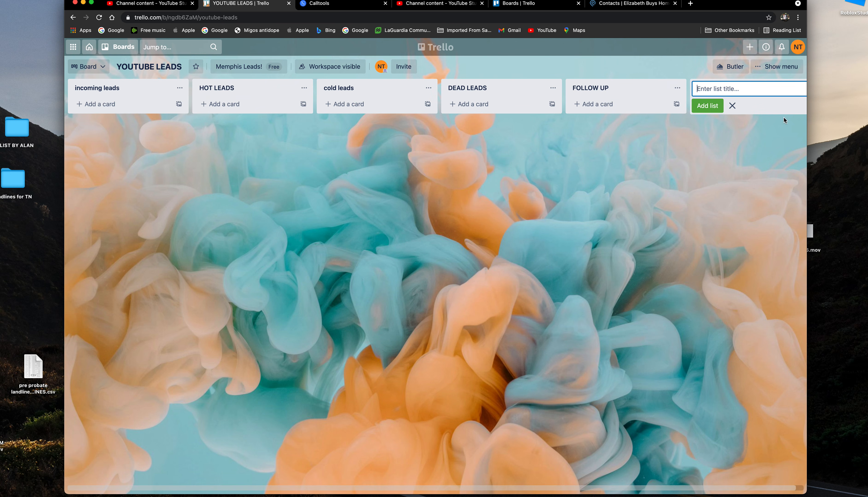
click(733, 104)
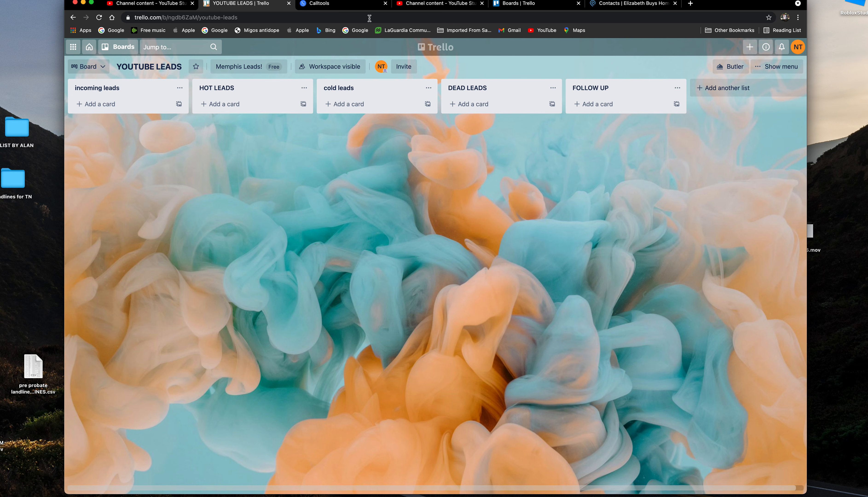
Check Calltools' call dispositions page, then return and begin a new HOT LEADS card.
click(349, 5)
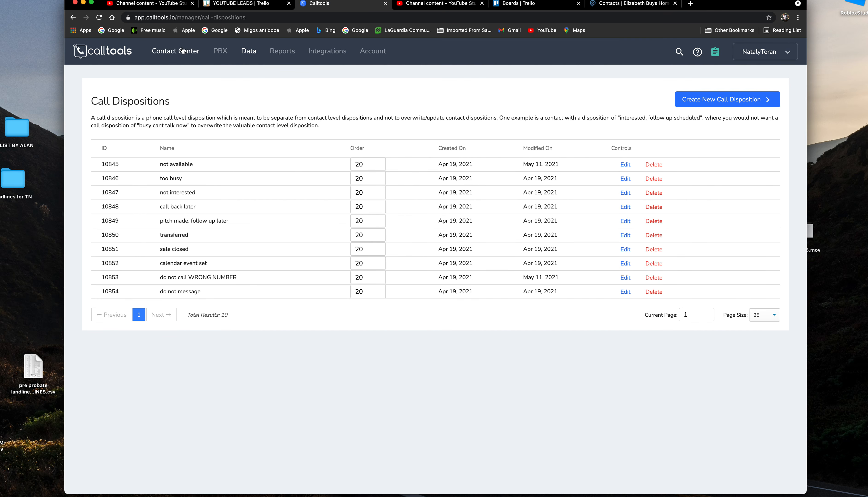
click(260, 9)
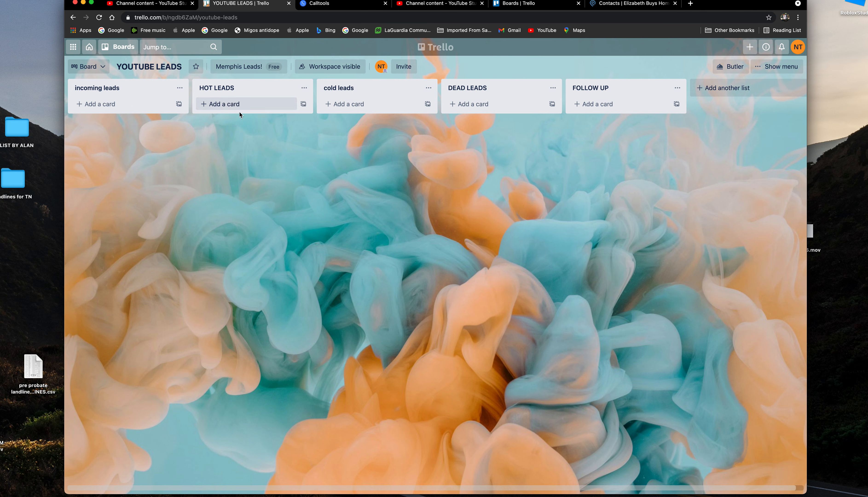
click(245, 101)
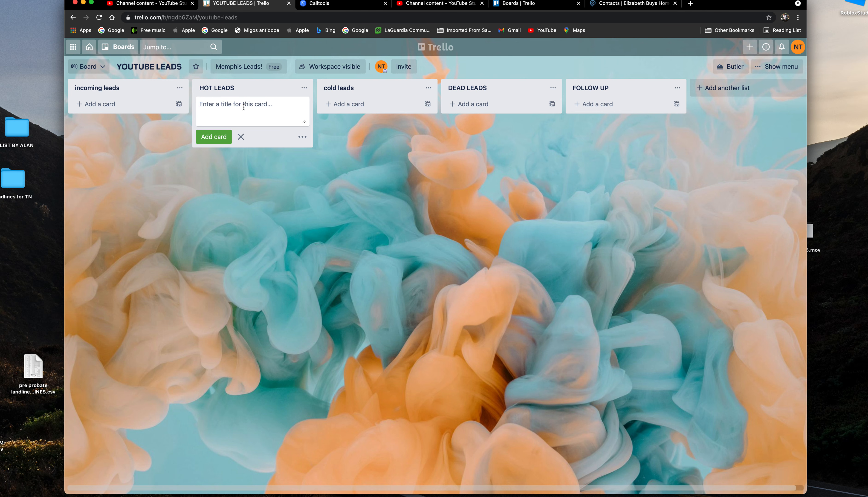
Add a HOT LEADS card with the lead's name and 'looking to sell in may 4rd'.
text(John smith - looking to sell in may )
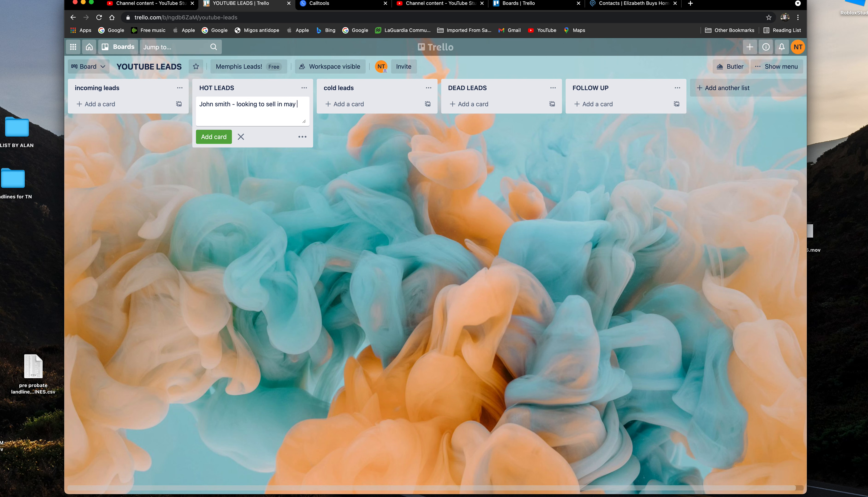
text(4rd)
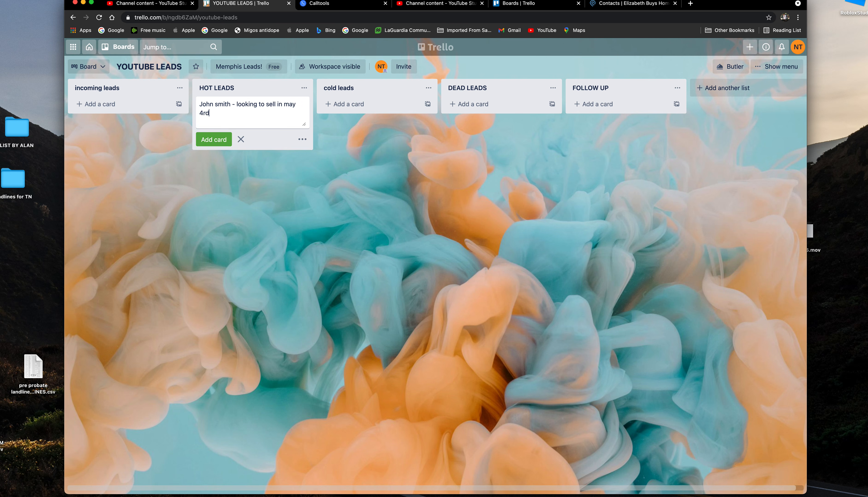
click(223, 137)
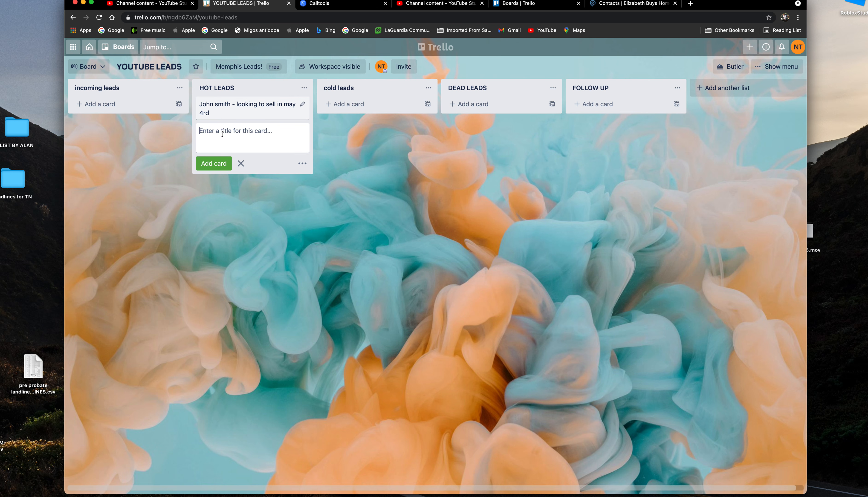
Add the lead's phone number to the card description and set a May 18 due date.
click(277, 110)
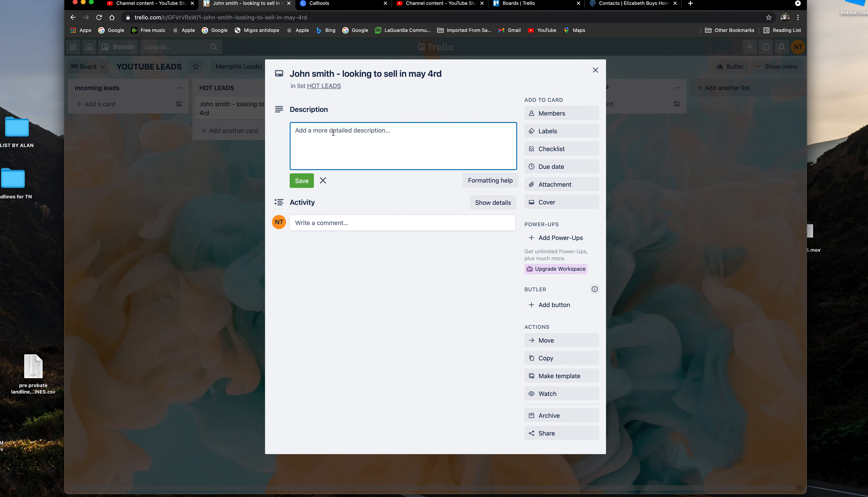
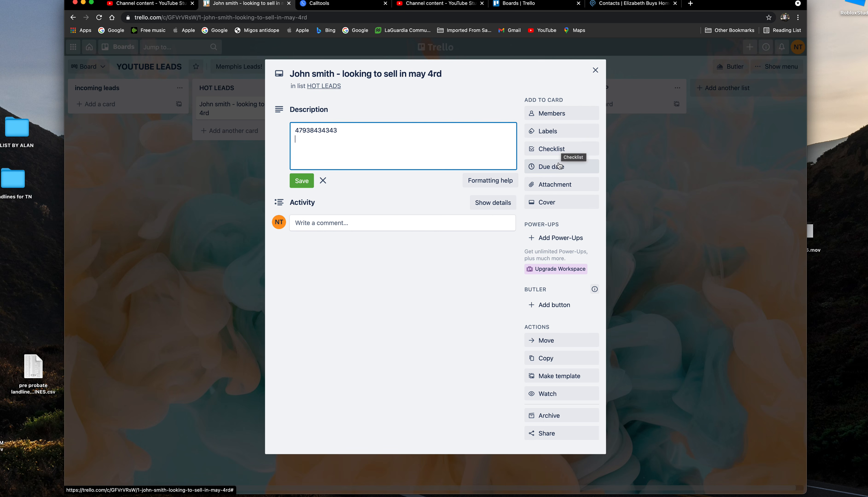
click(550, 166)
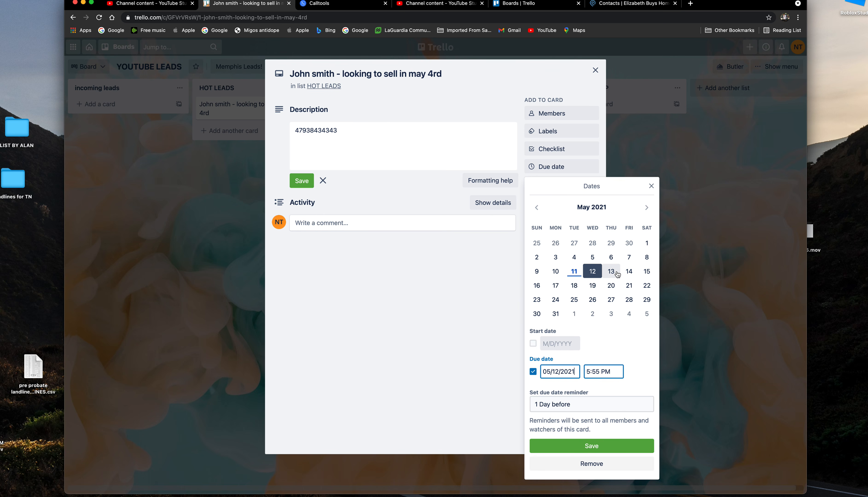
click(574, 286)
click(585, 446)
click(595, 70)
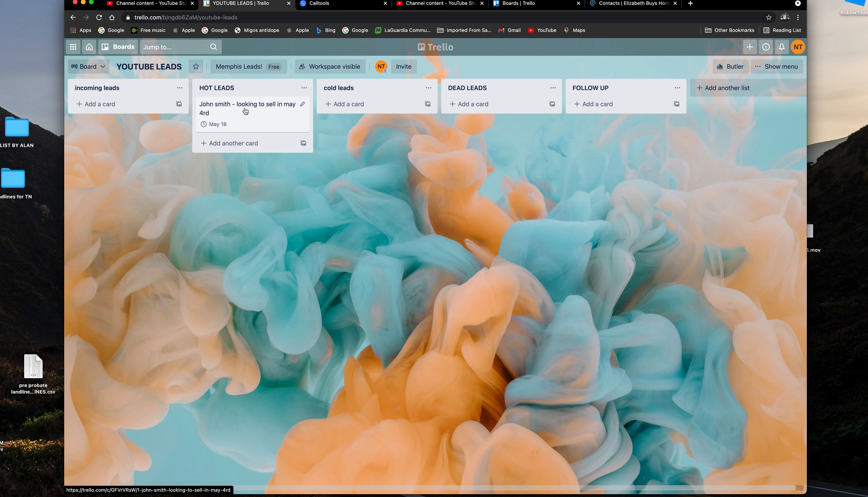
Move the lead card from HOT LEADS into cold leads, then begin a new incoming leads card.
drag(245, 111, 384, 111)
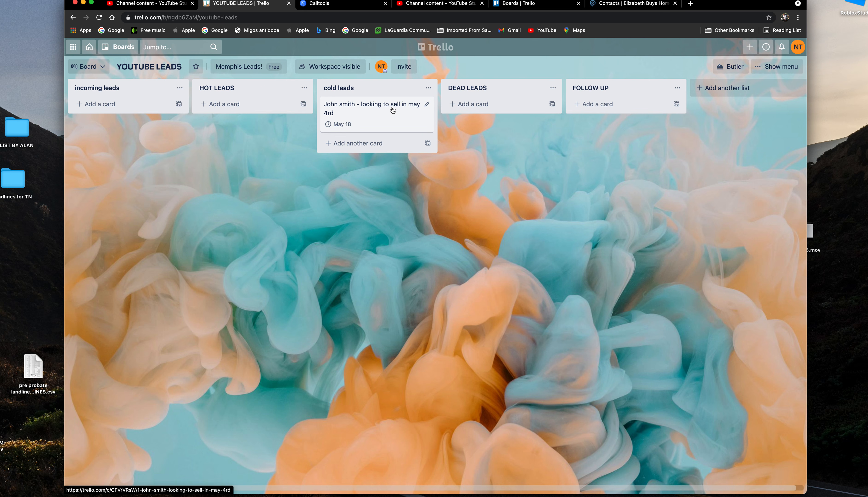
drag(386, 115, 330, 119)
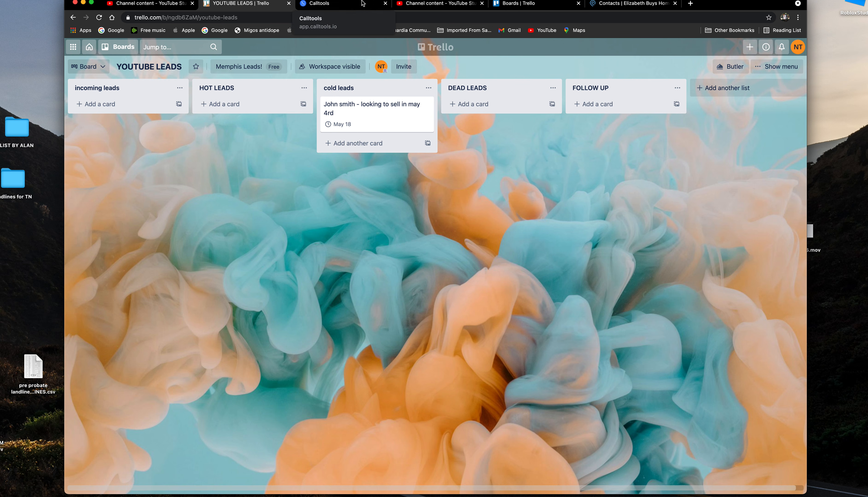
click(124, 104)
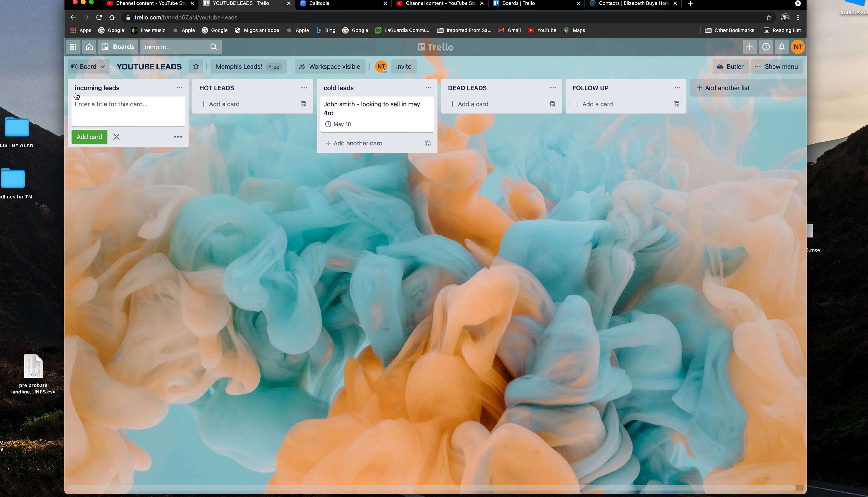
Add a card to incoming leads with the lead's first name, a 2pm call time and their phone number.
text(k)
key(BackSpace)
text(jessica -)
click(90, 137)
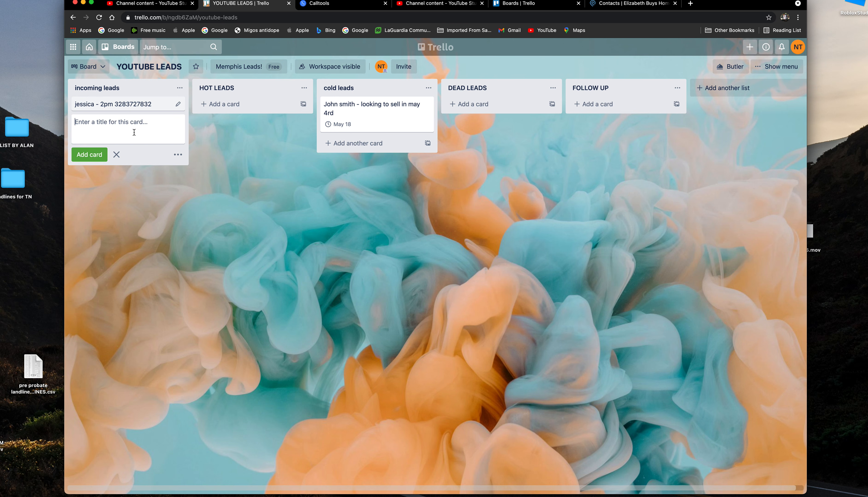
Set the new lead card's due date to May 12, then recheck the card.
click(162, 104)
click(559, 169)
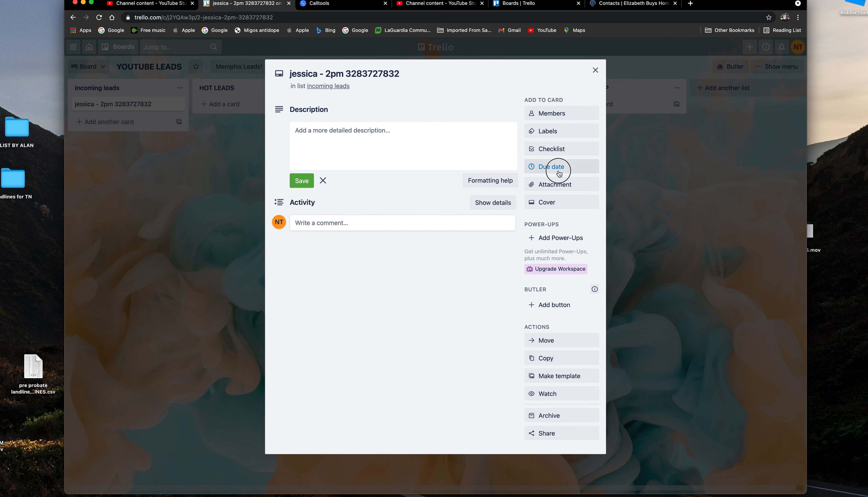
click(592, 272)
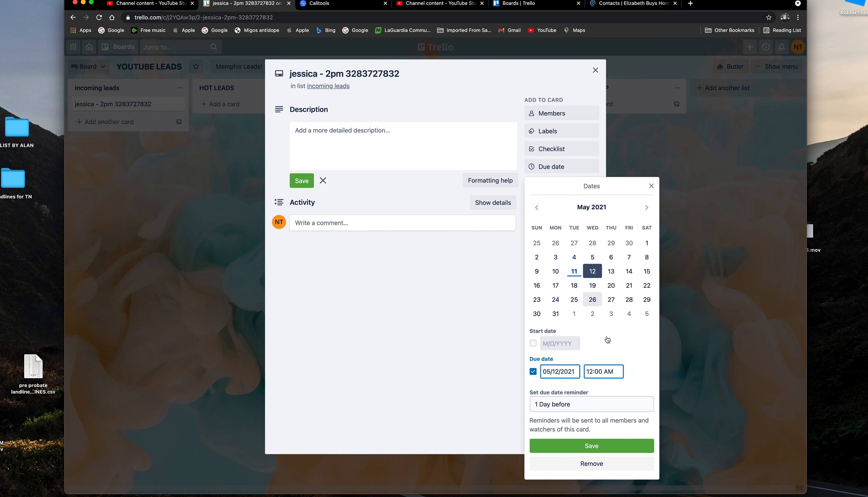
click(591, 446)
click(596, 70)
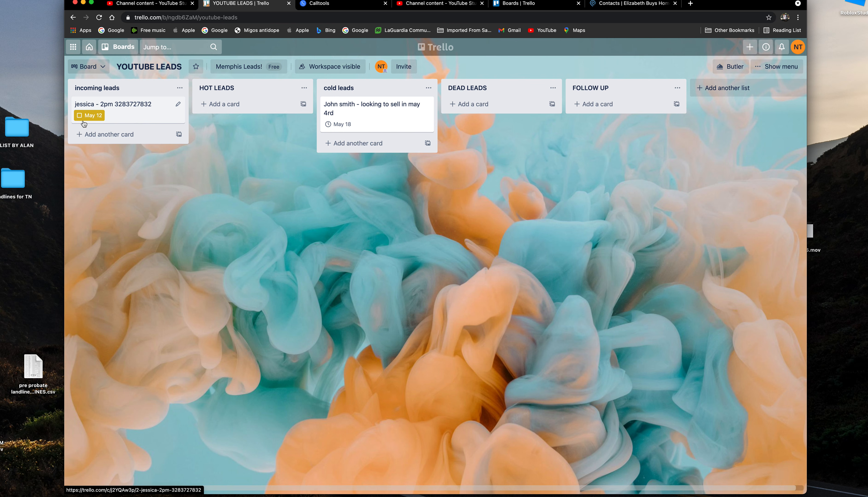
click(120, 112)
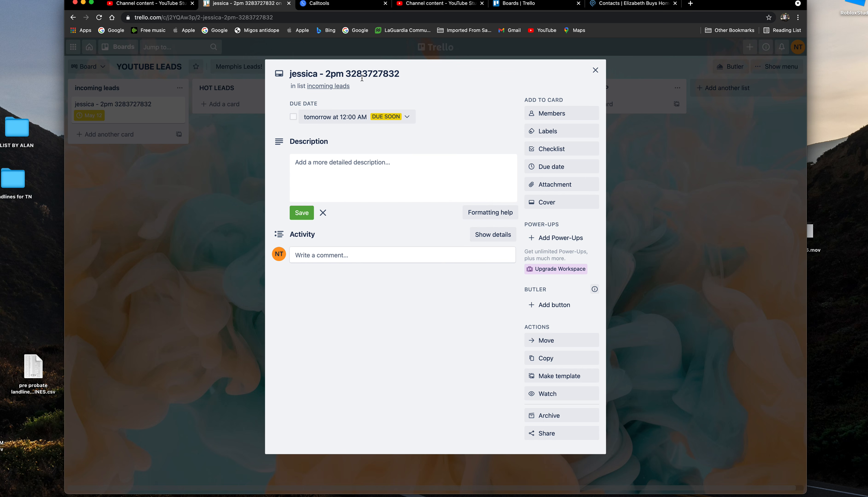
click(595, 71)
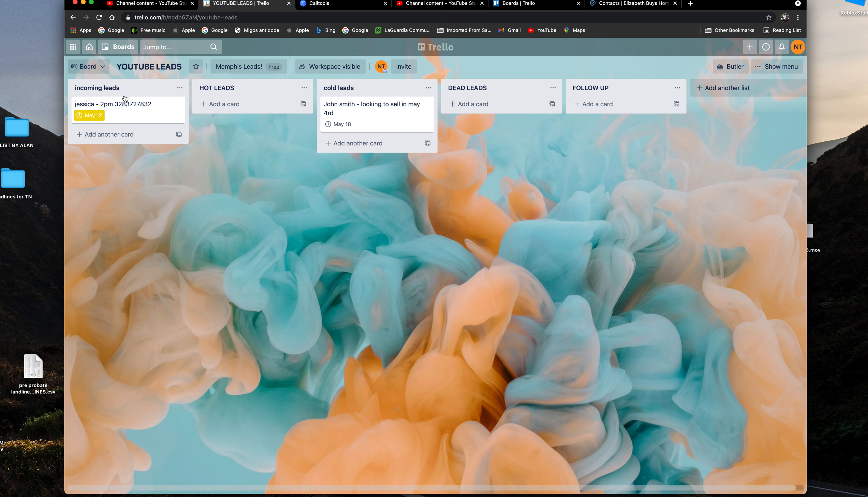
drag(121, 107, 635, 116)
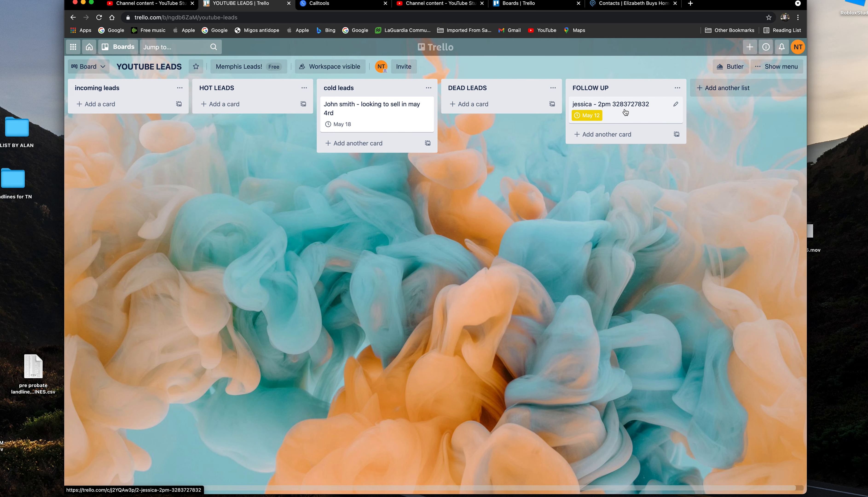
drag(626, 112, 489, 116)
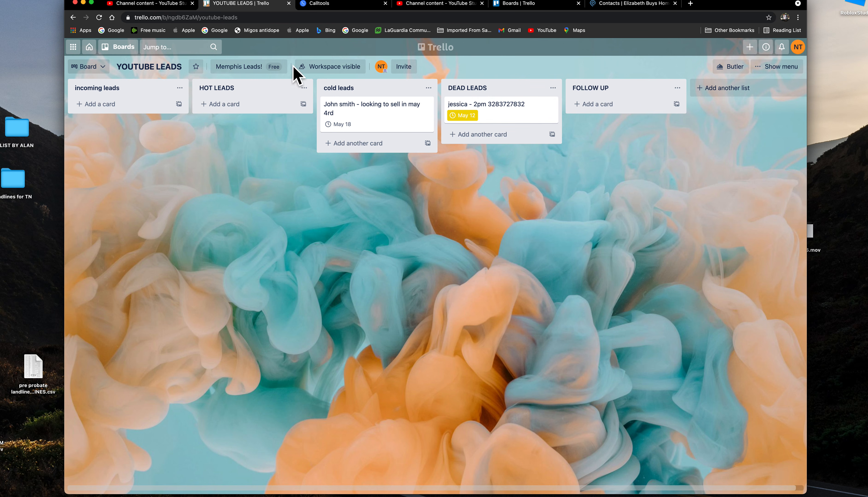
drag(458, 115, 87, 128)
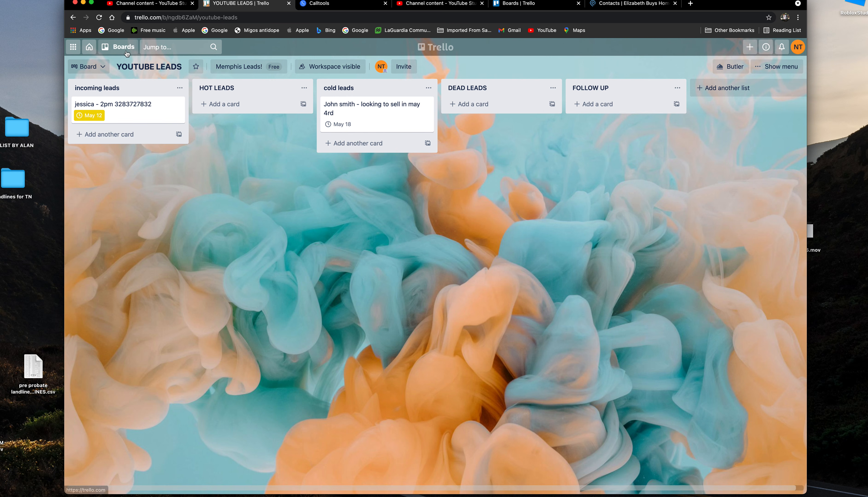
click(126, 51)
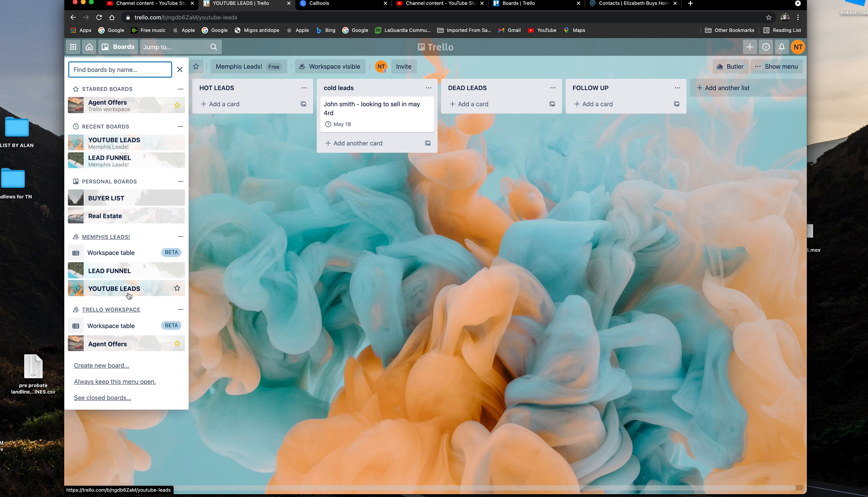
Open the LEAD FUNNEL board showing its Qualify more, HOT, WARM, COLD, LOST and In the future lists.
click(127, 272)
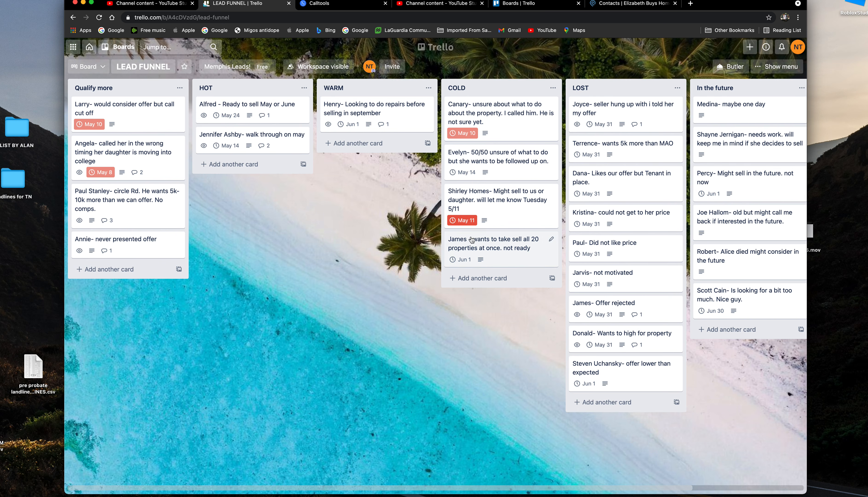
mouse_move(328, 486)
mouse_down()
mouse_move(434, 486)
mouse_move(319, 474)
mouse_move(348, 474)
mouse_move(330, 472)
mouse_up()
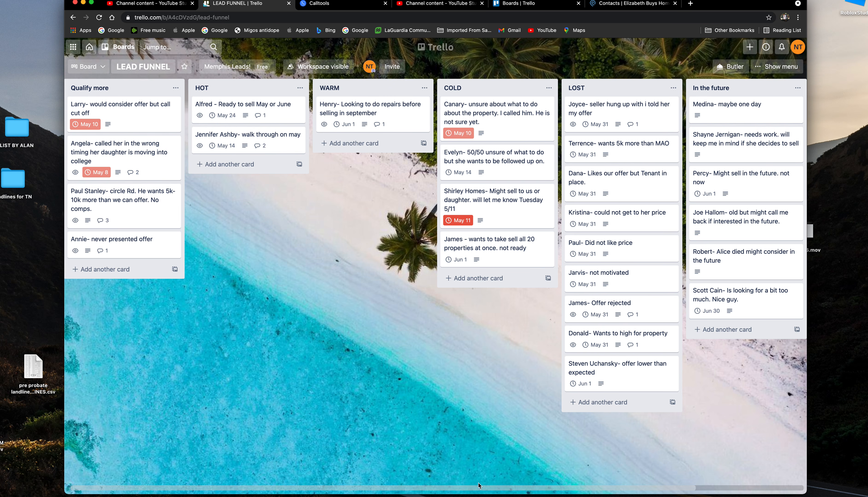
scroll(479, 485, right, 4)
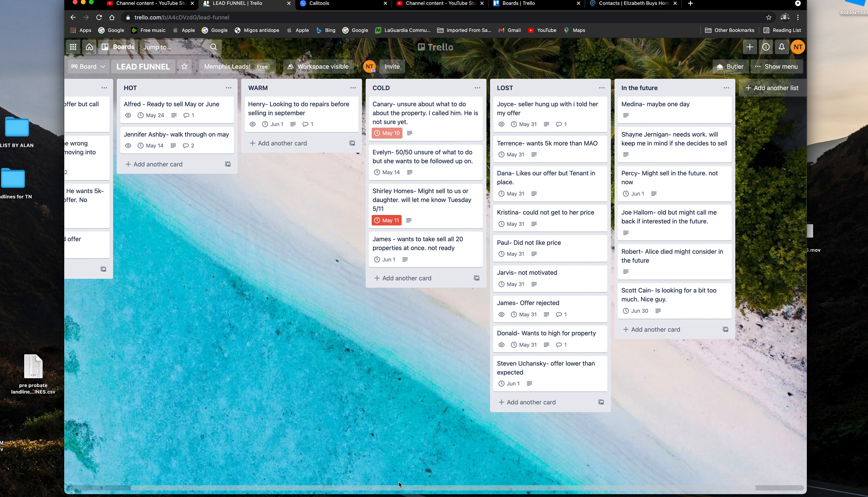
scroll(399, 486, right, 3)
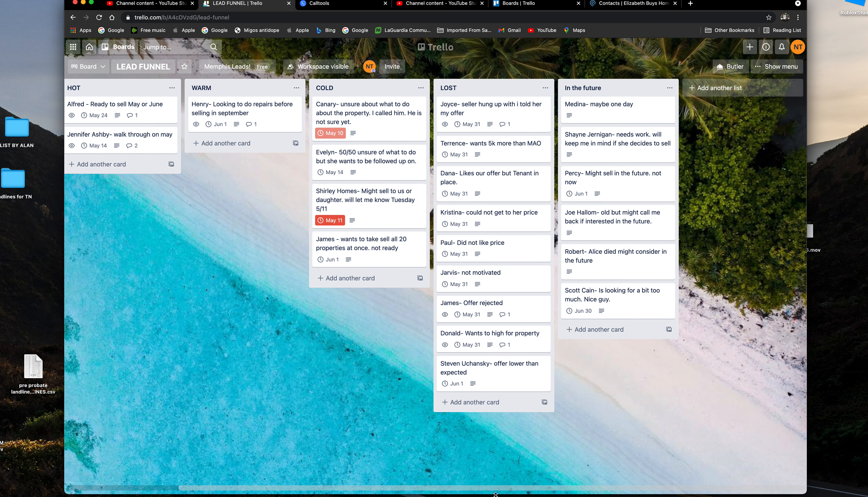
scroll(495, 489, left, 6)
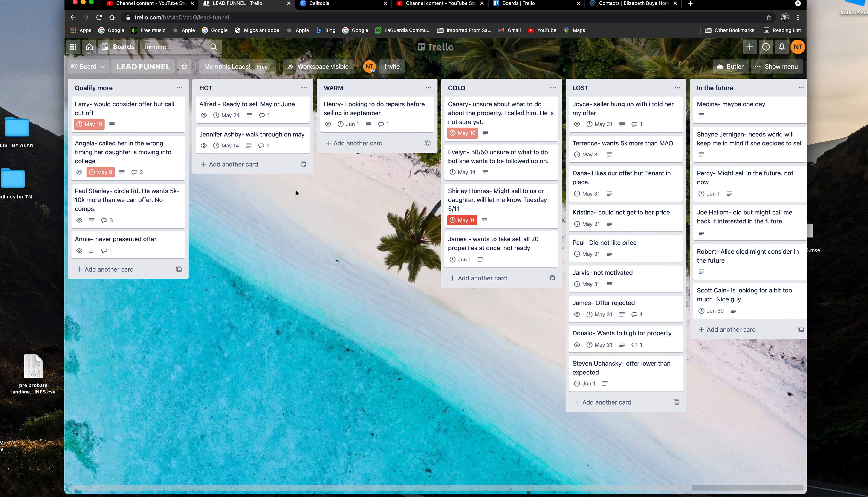
drag(348, 107, 354, 112)
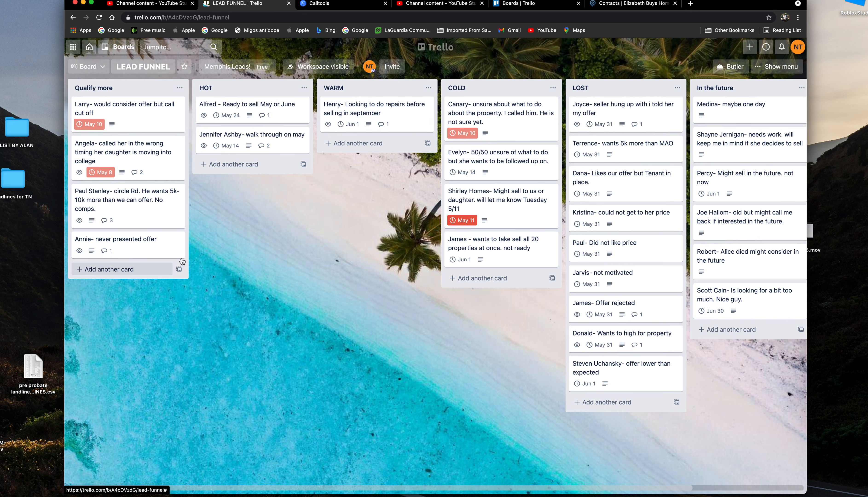
drag(388, 116, 257, 180)
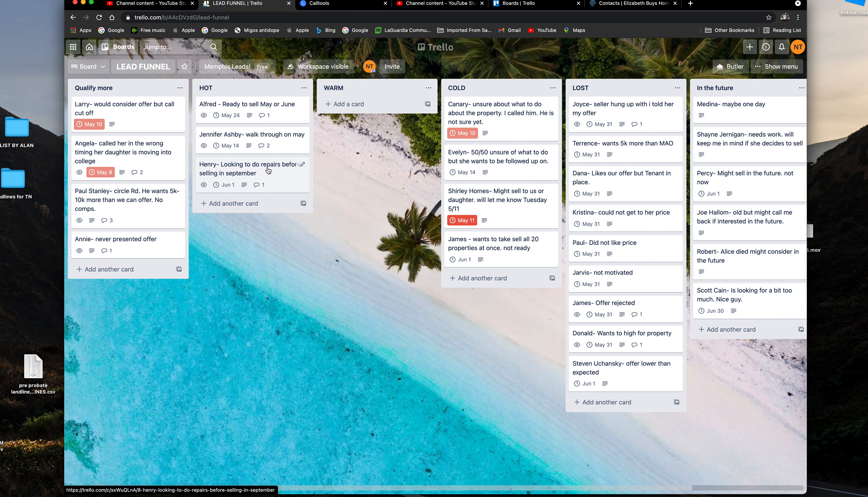
drag(268, 168, 381, 113)
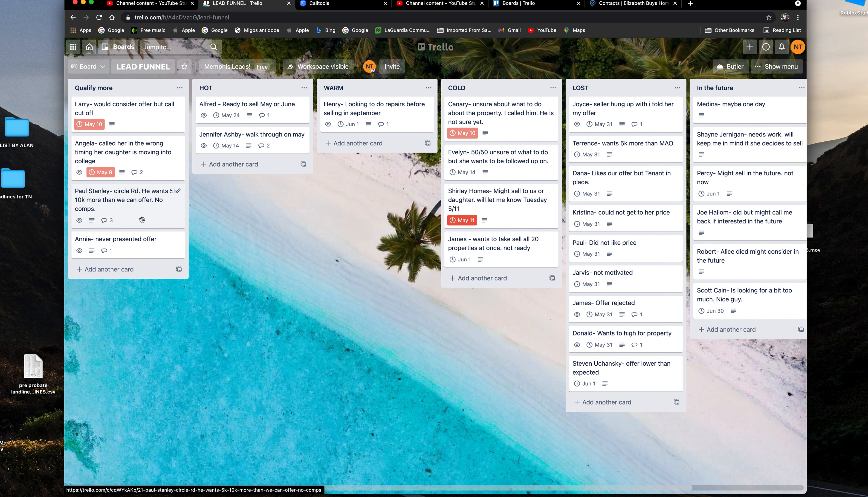
drag(258, 487, 196, 462)
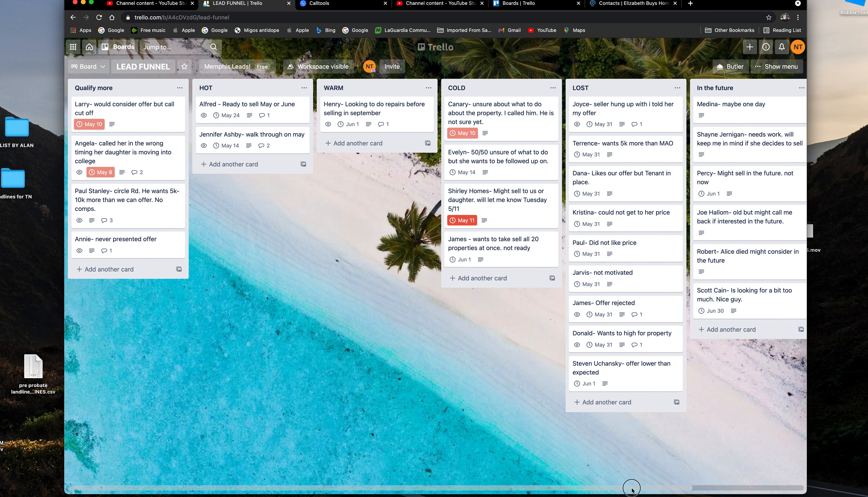
drag(632, 489, 702, 489)
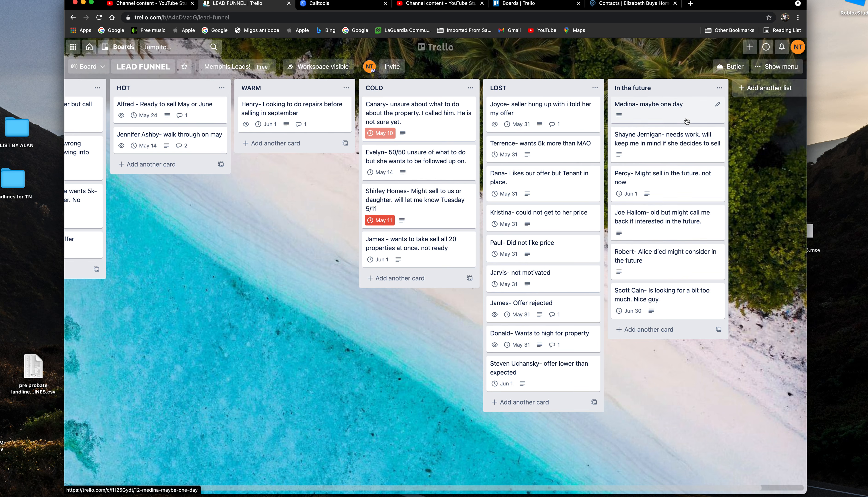
drag(596, 490, 455, 472)
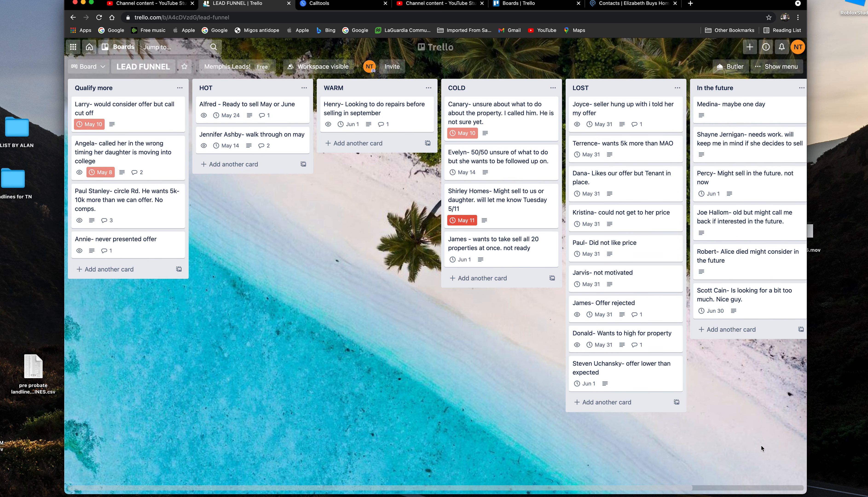